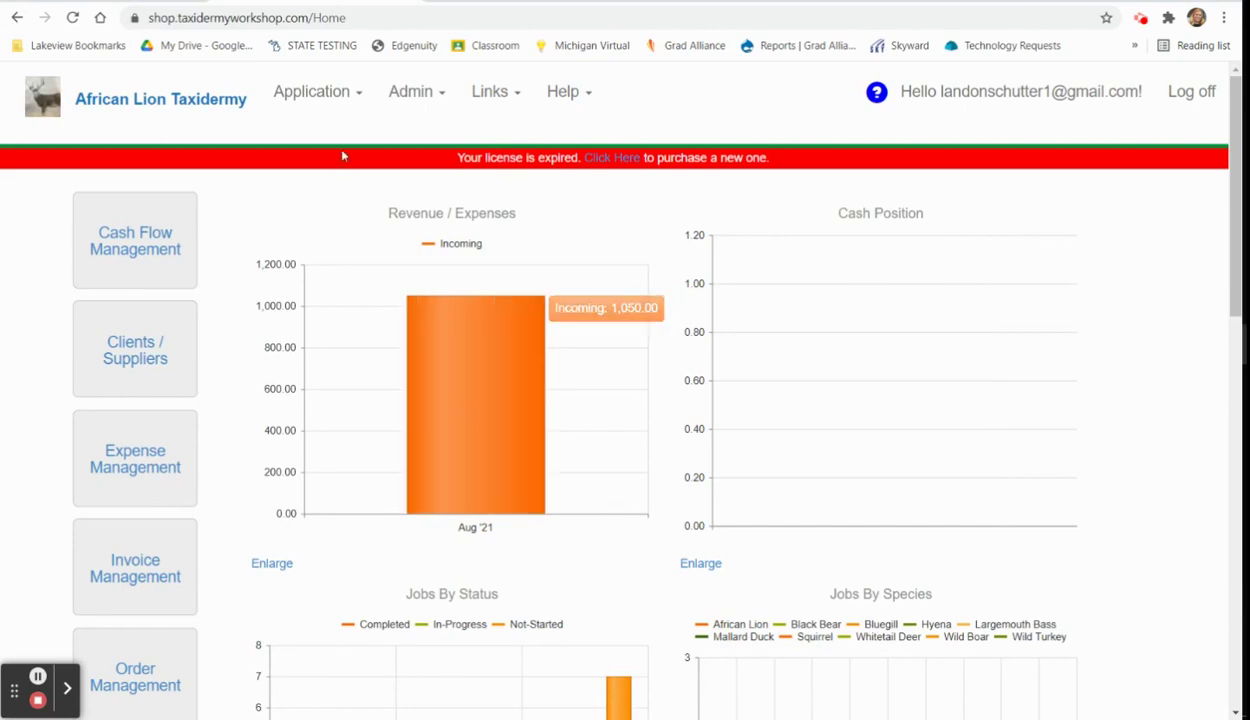
Filter the client and supplier accounts by the client's last name and open the matching client's account details
left_click(340, 100)
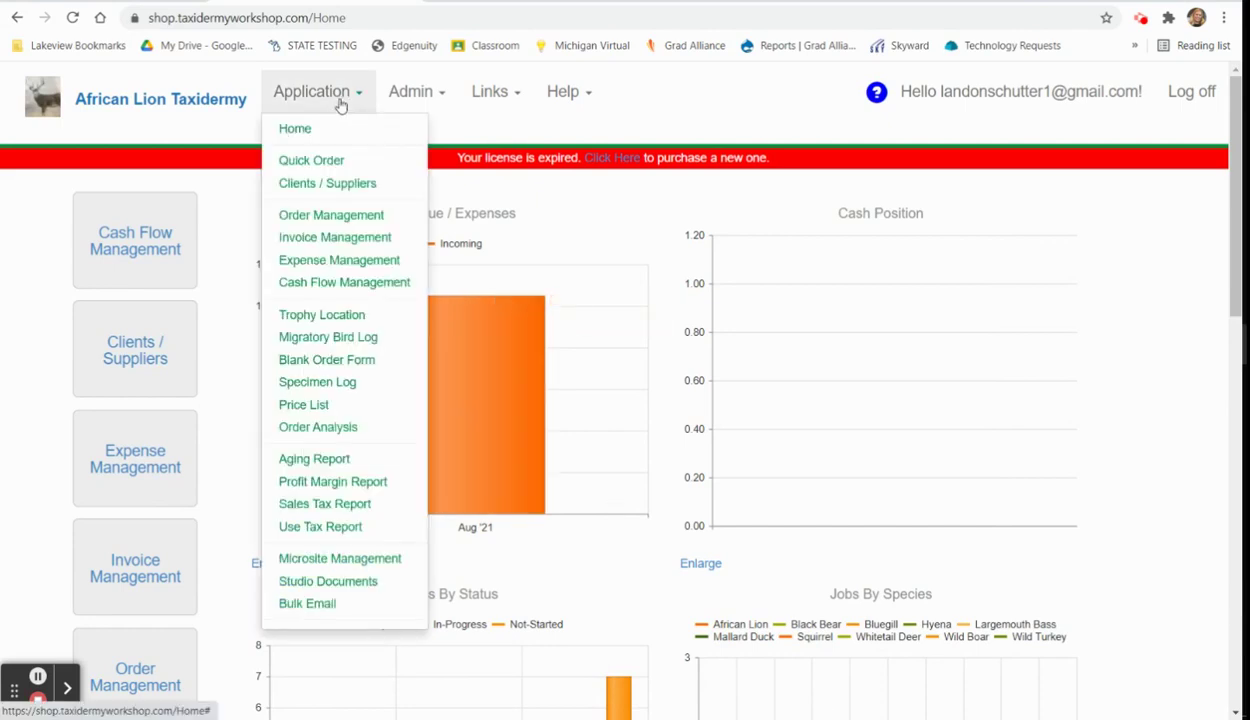
left_click(341, 190)
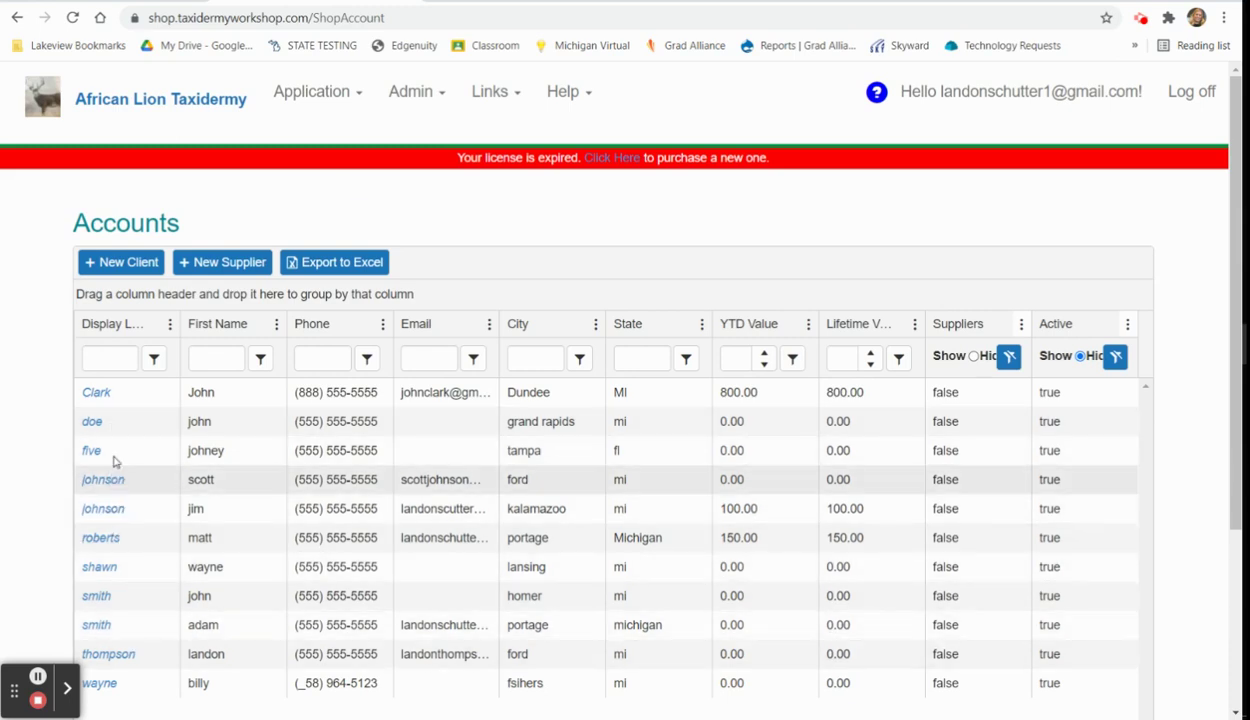
left_click(94, 366)
left_click(86, 358)
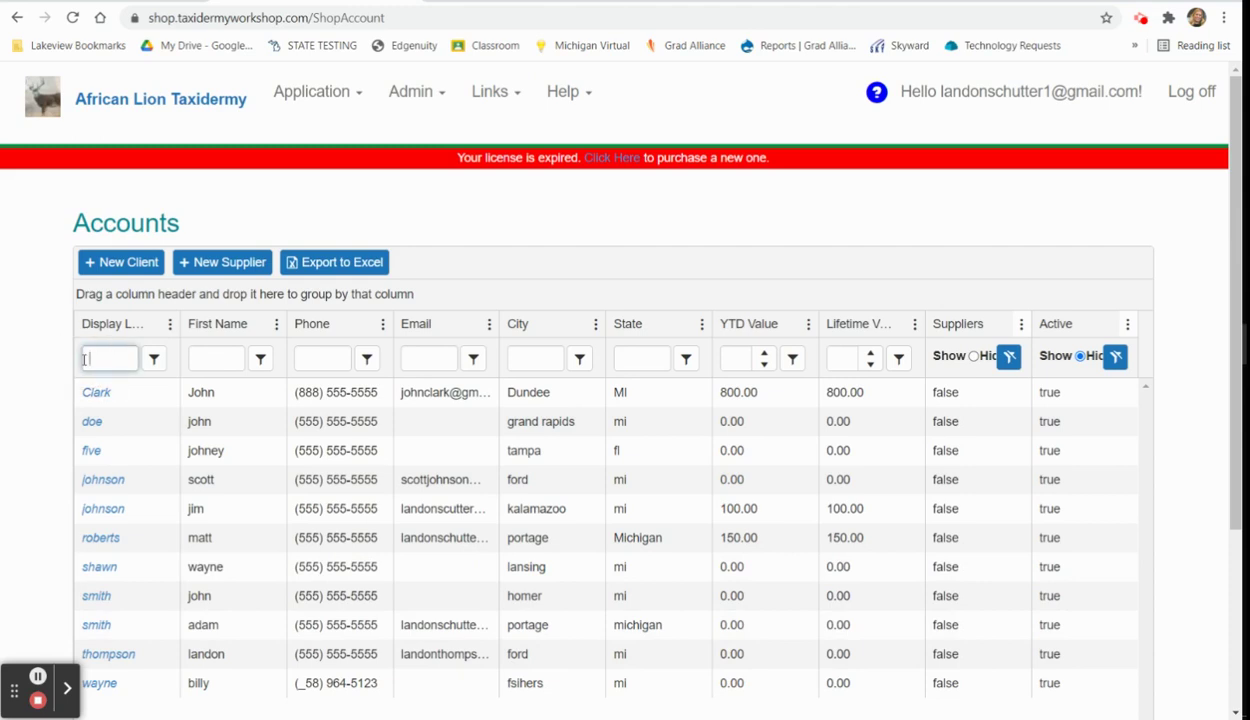
type("thom")
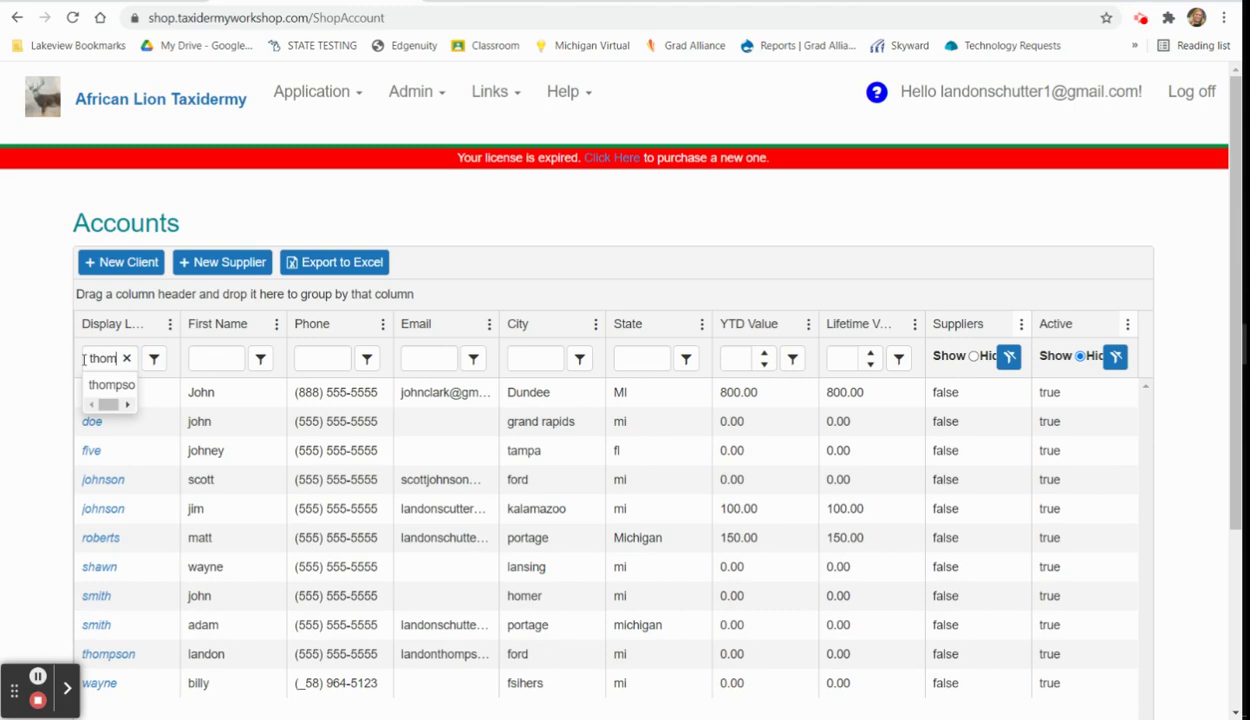
left_click(108, 385)
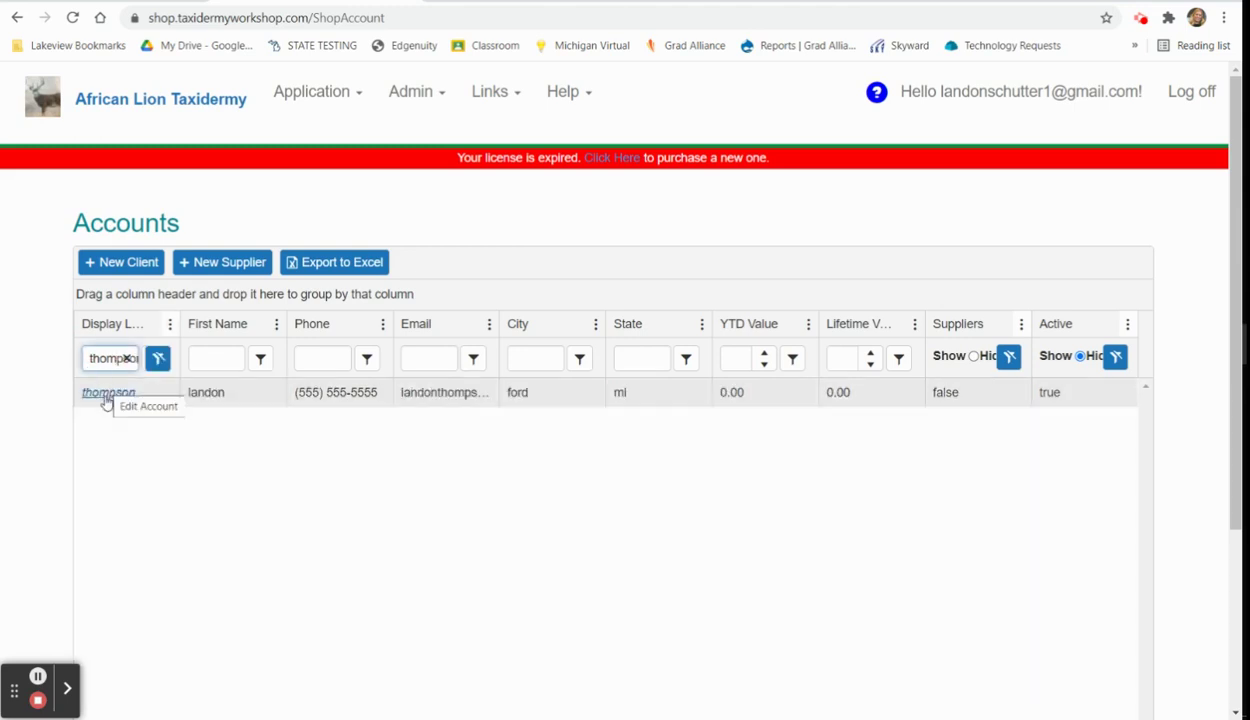
left_click(107, 395)
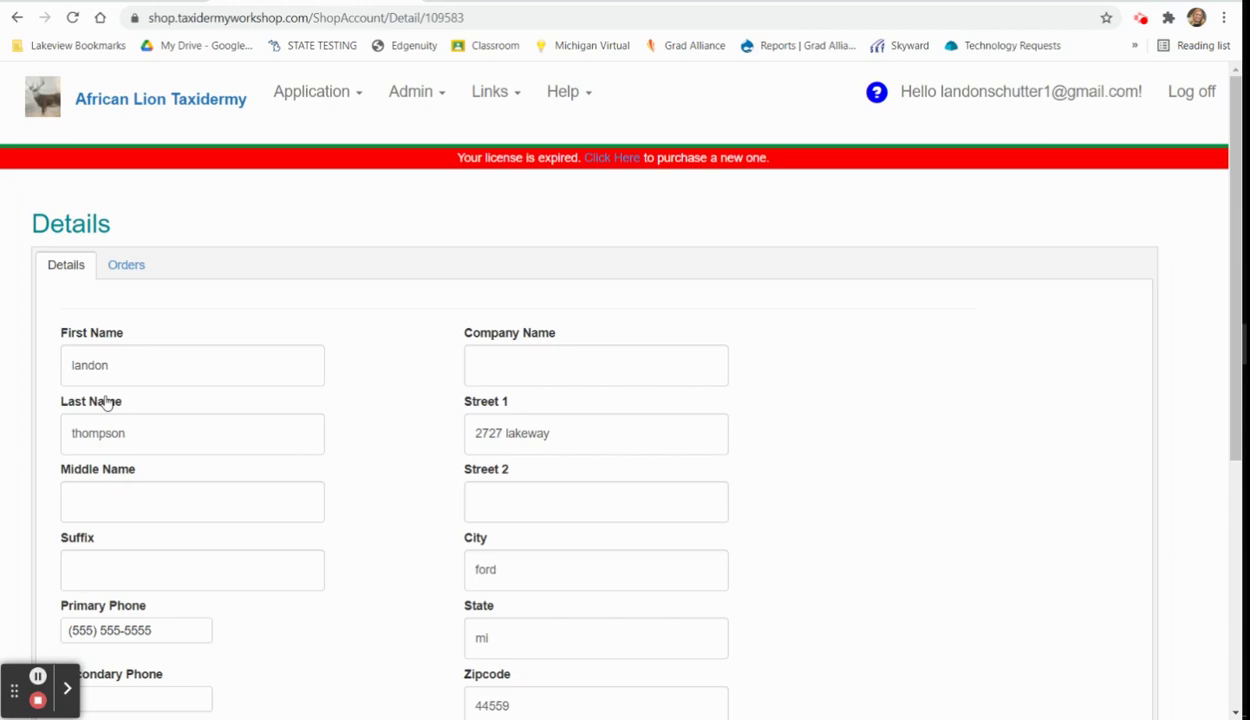
Create a new order for this client with an estimated completion date of 2/28/2022 and save it
left_click(133, 277)
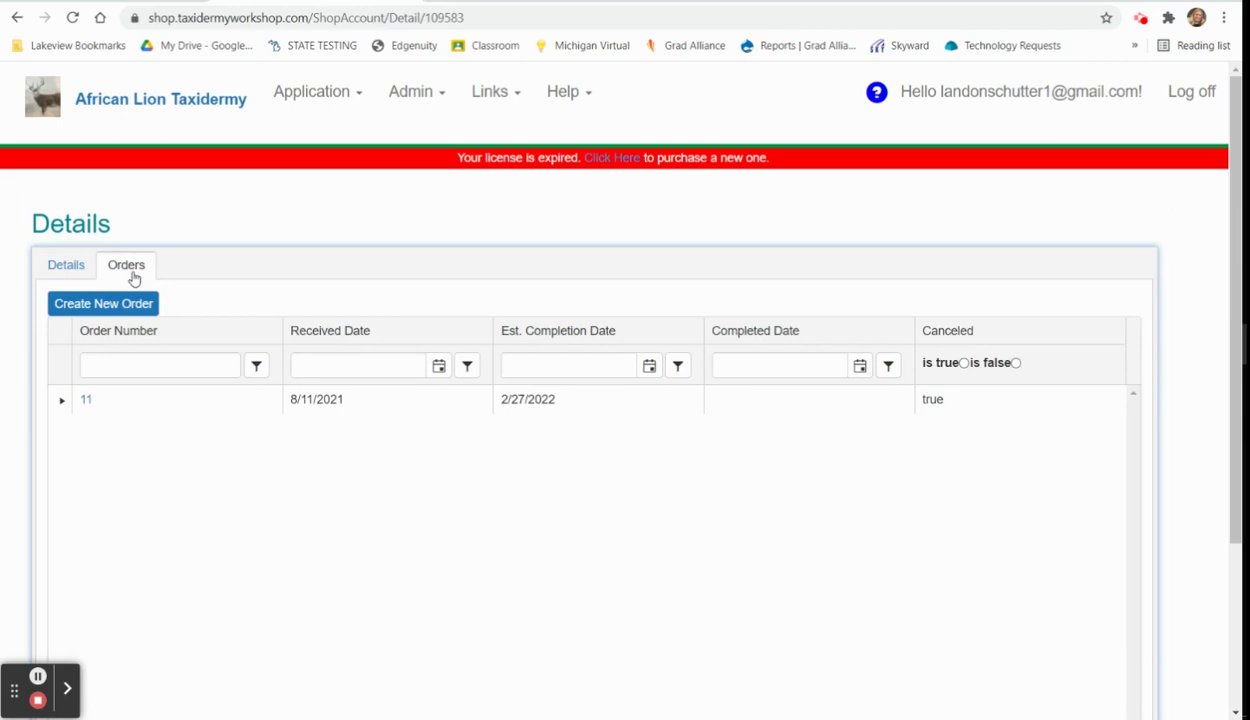
left_click(126, 300)
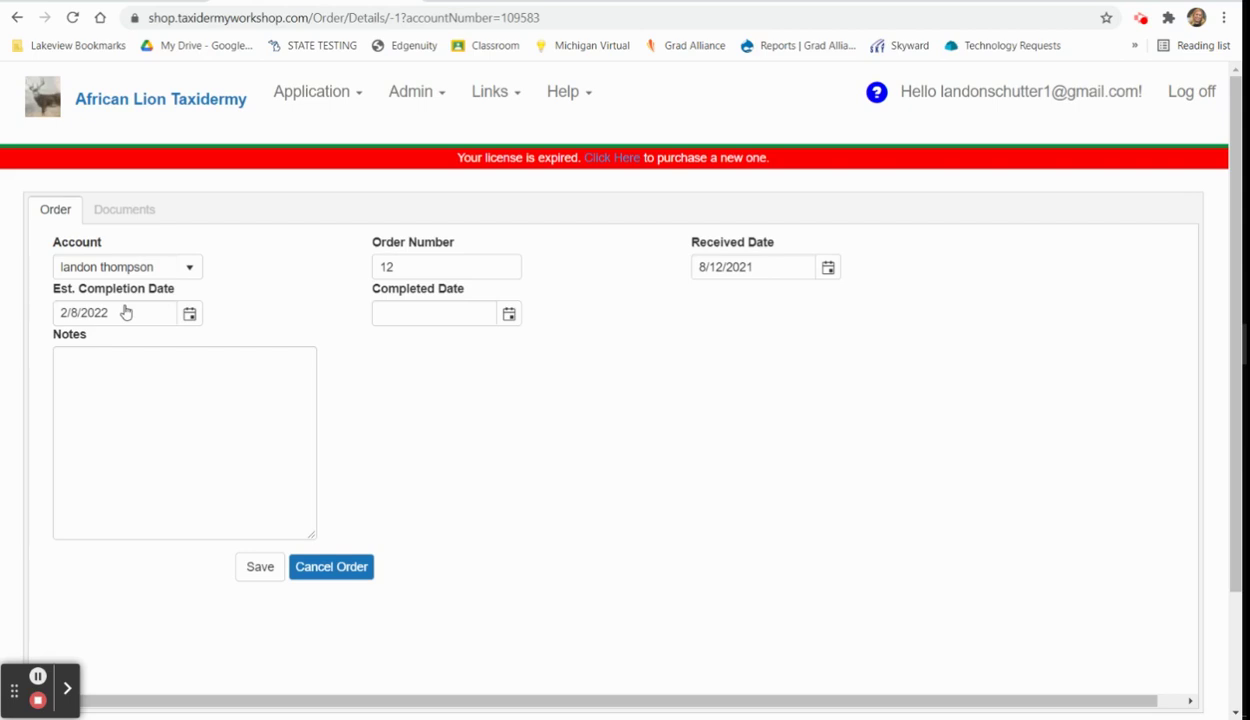
left_click(126, 313)
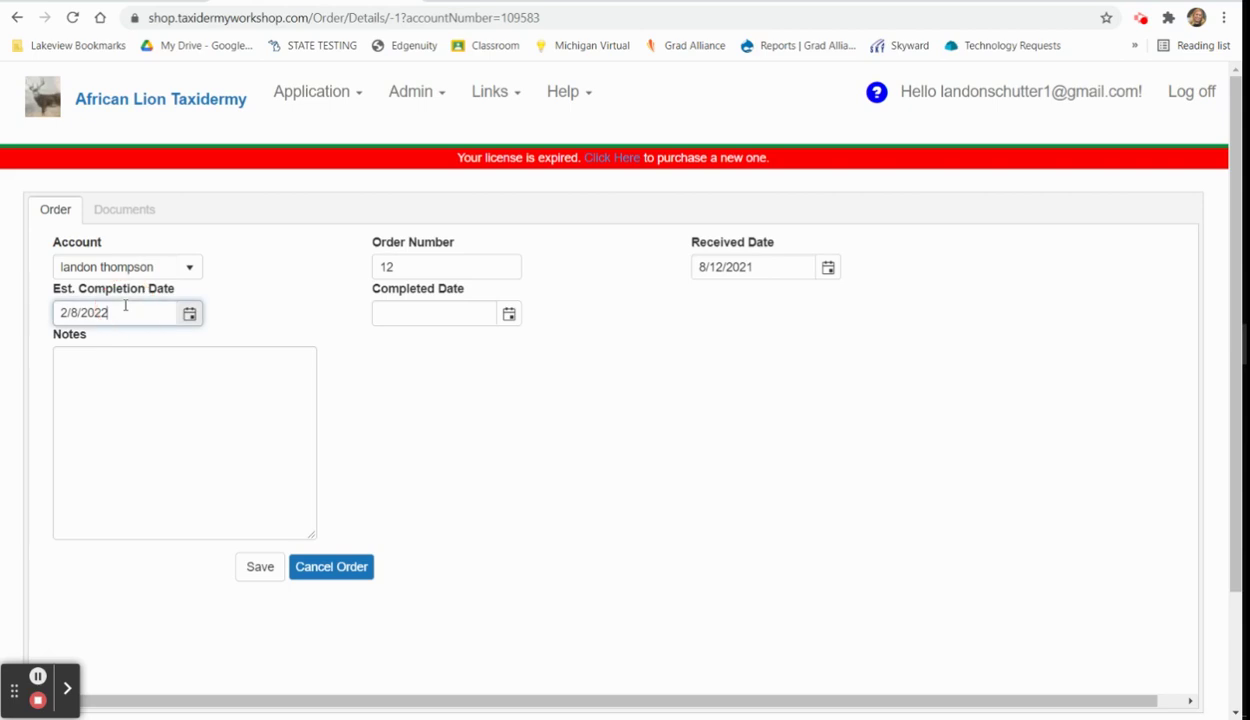
left_click(189, 313)
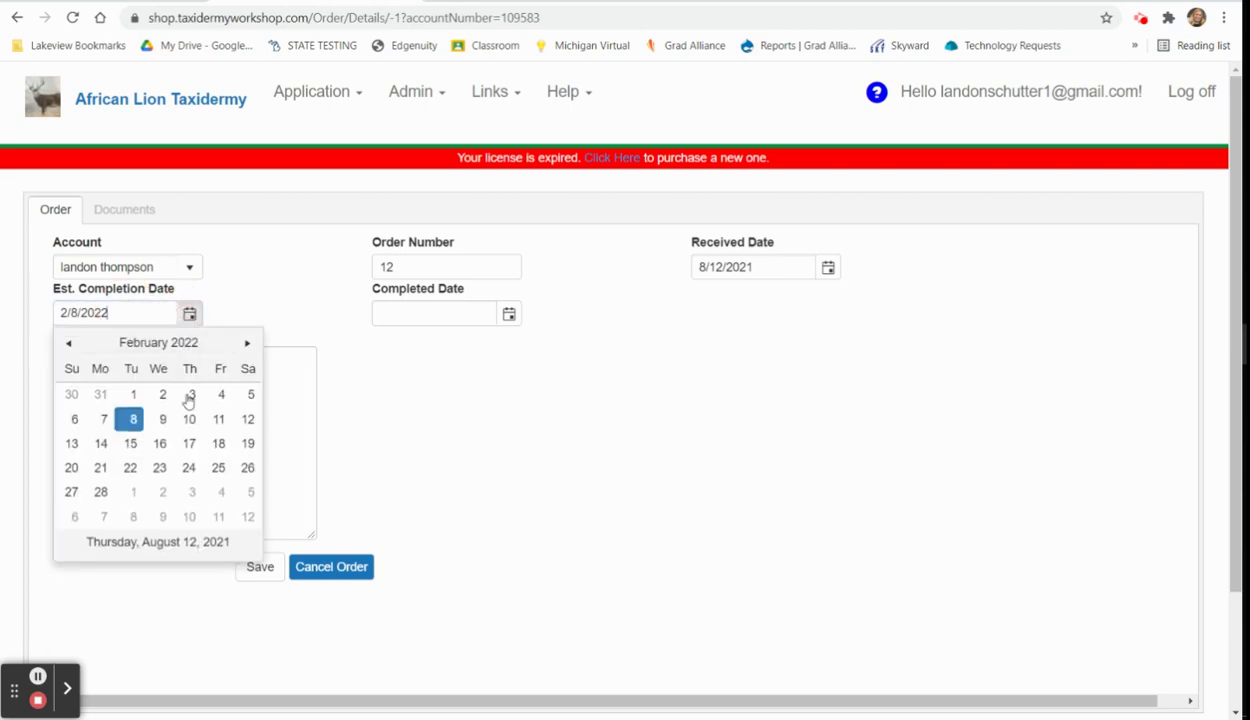
left_click(102, 492)
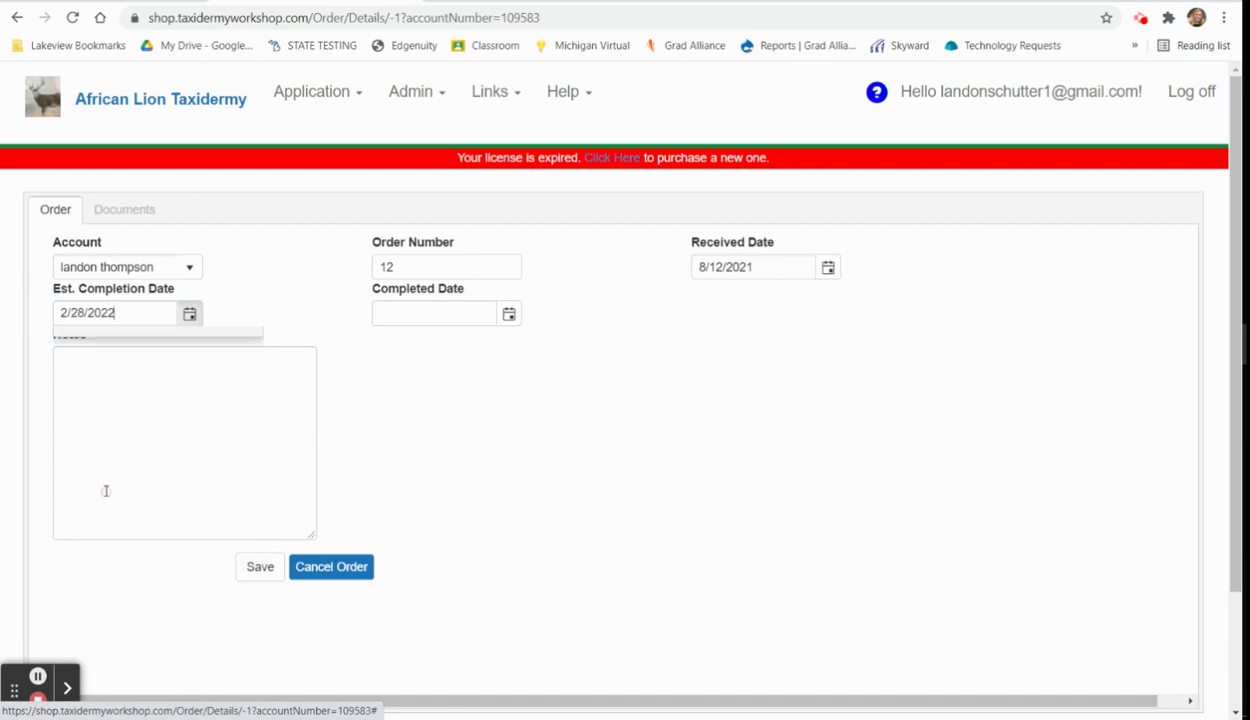
left_click(264, 567)
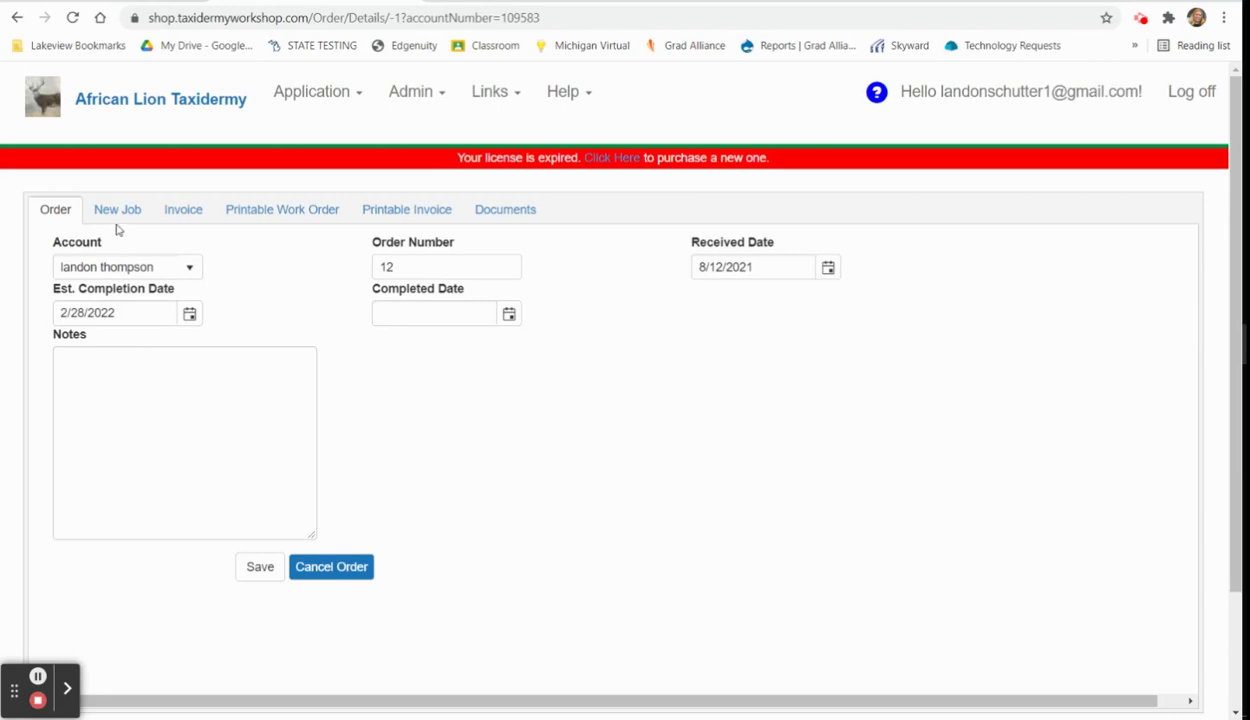
Start a new job on the order with species Whitetail Deer and mount type Shoulder Mount
left_click(119, 212)
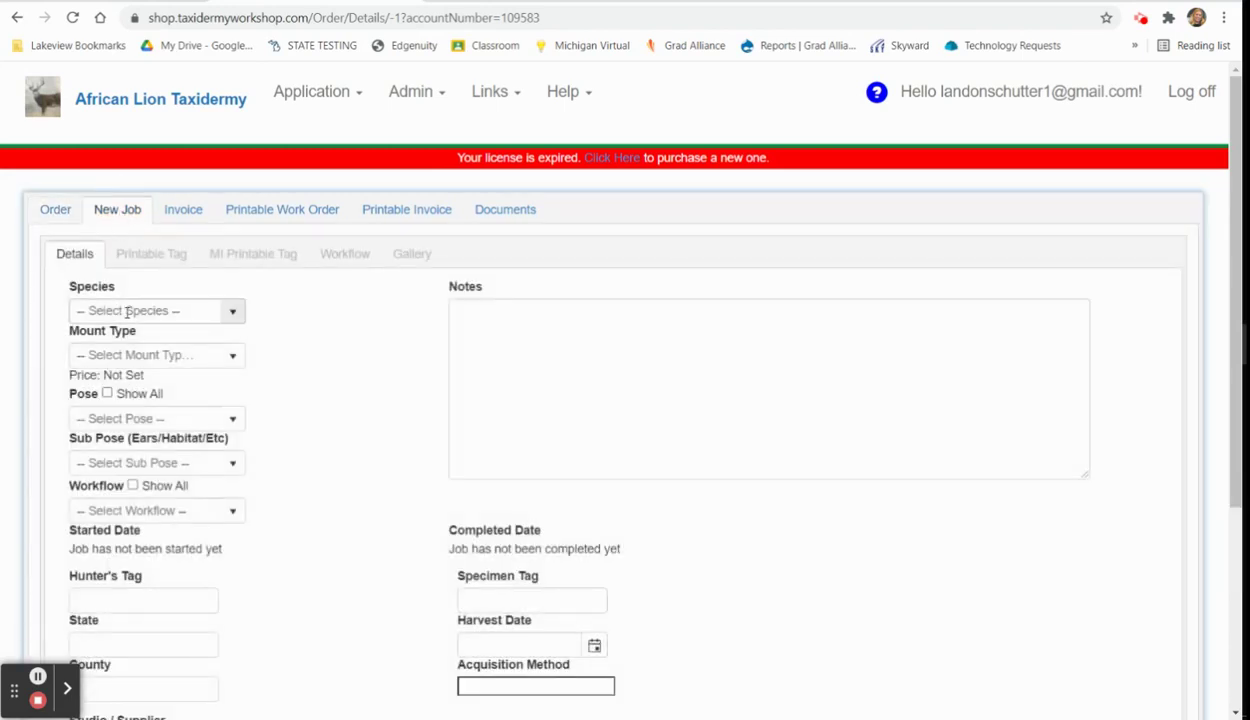
left_click(127, 312)
type("whitet")
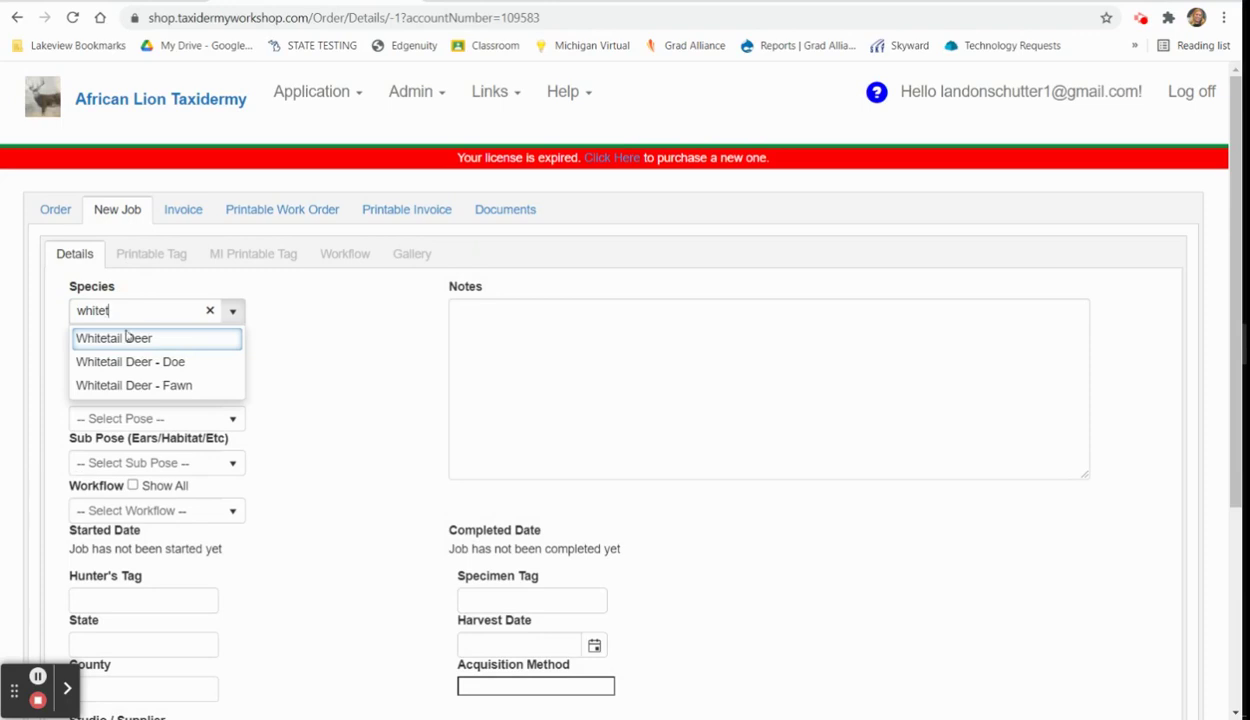
left_click(124, 340)
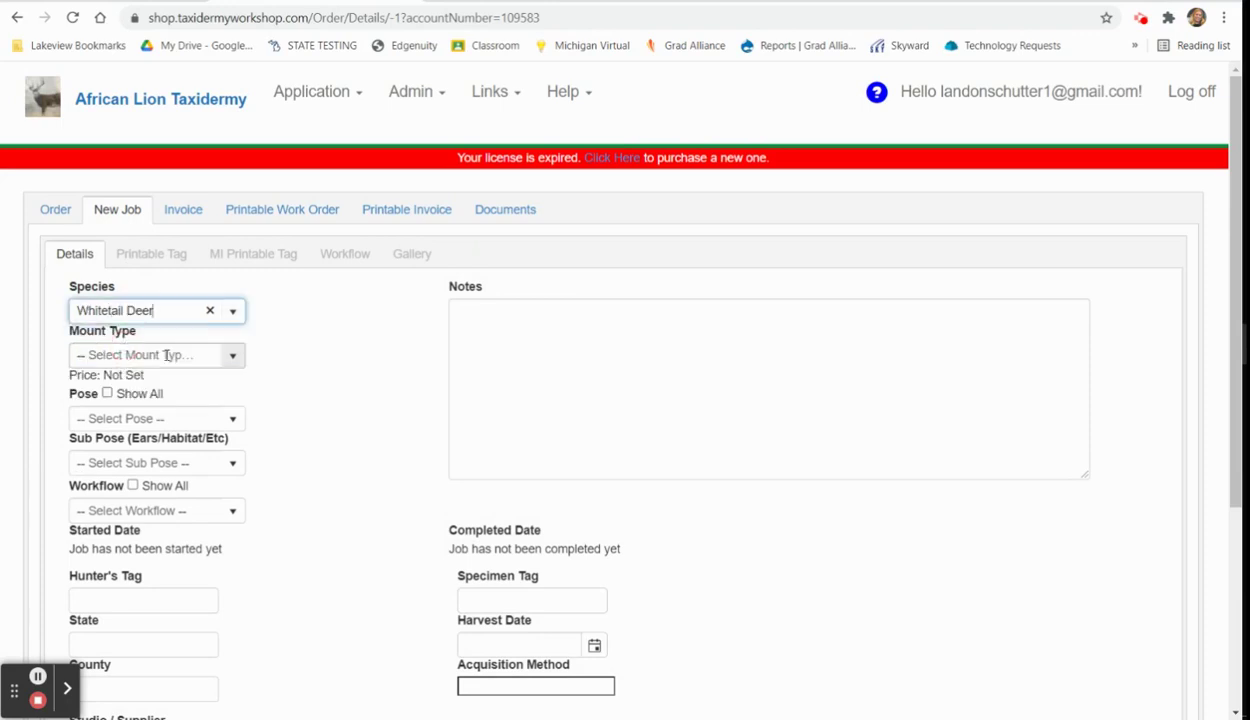
left_click(164, 354)
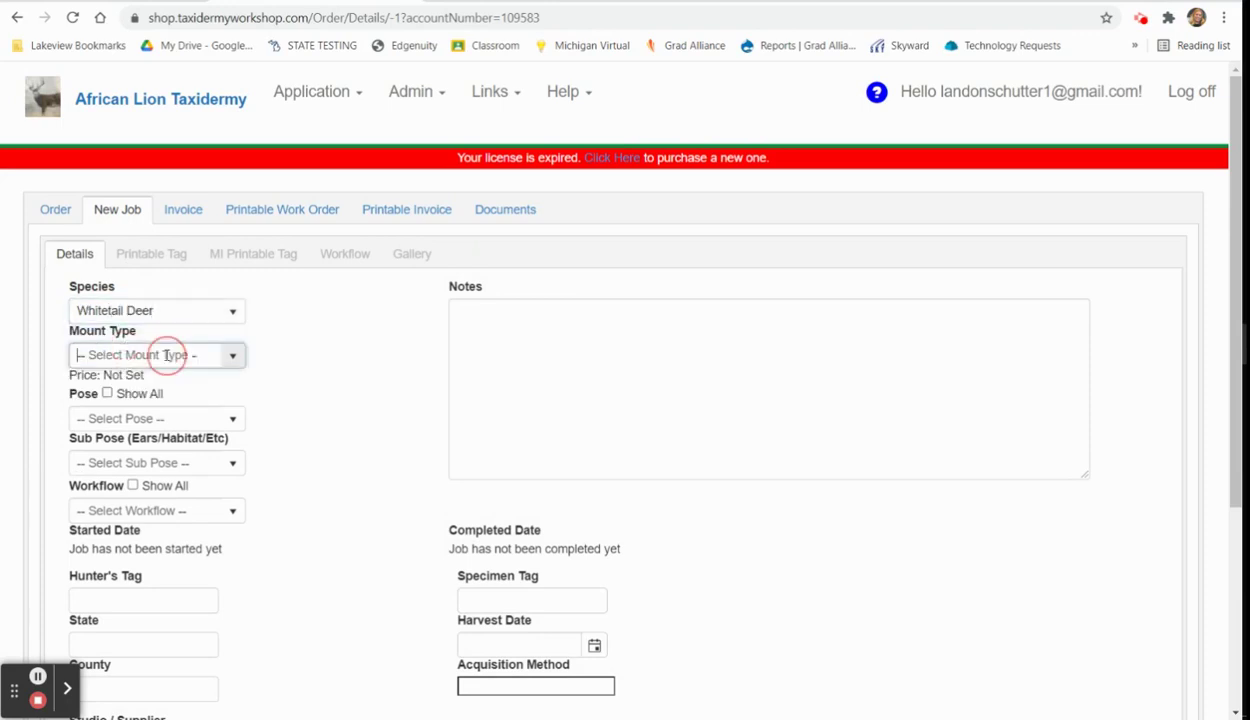
left_click(233, 358)
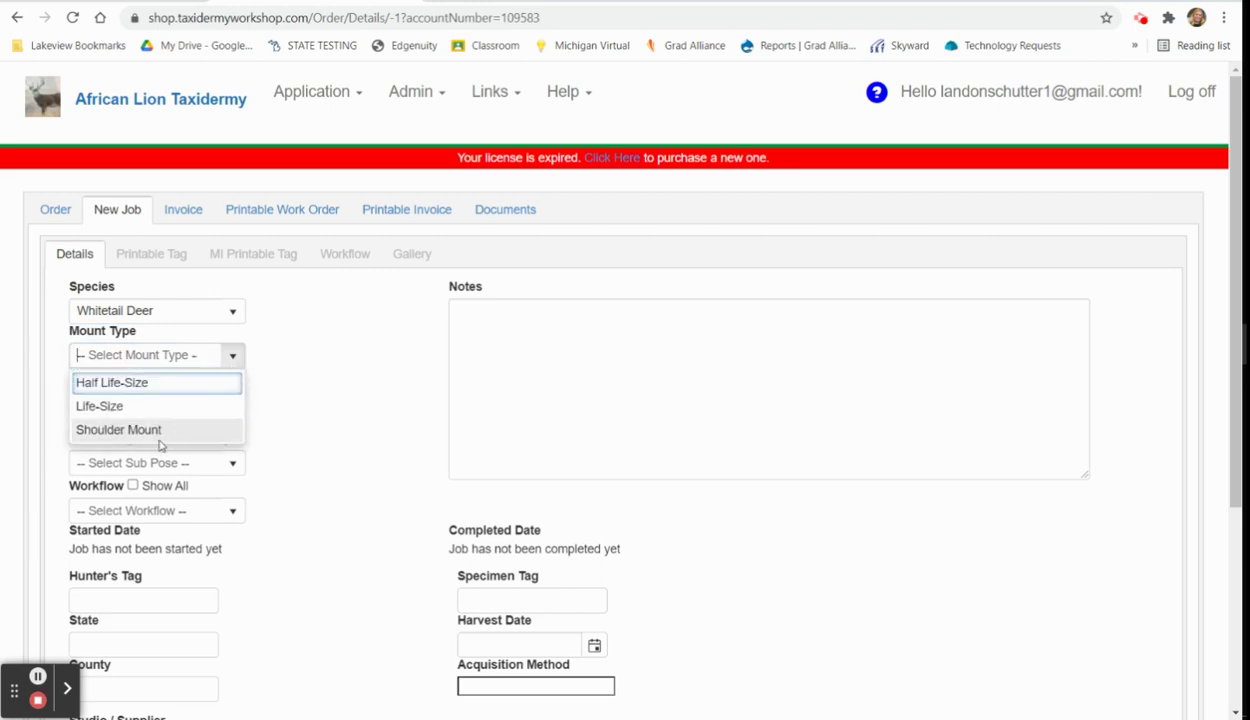
left_click(157, 433)
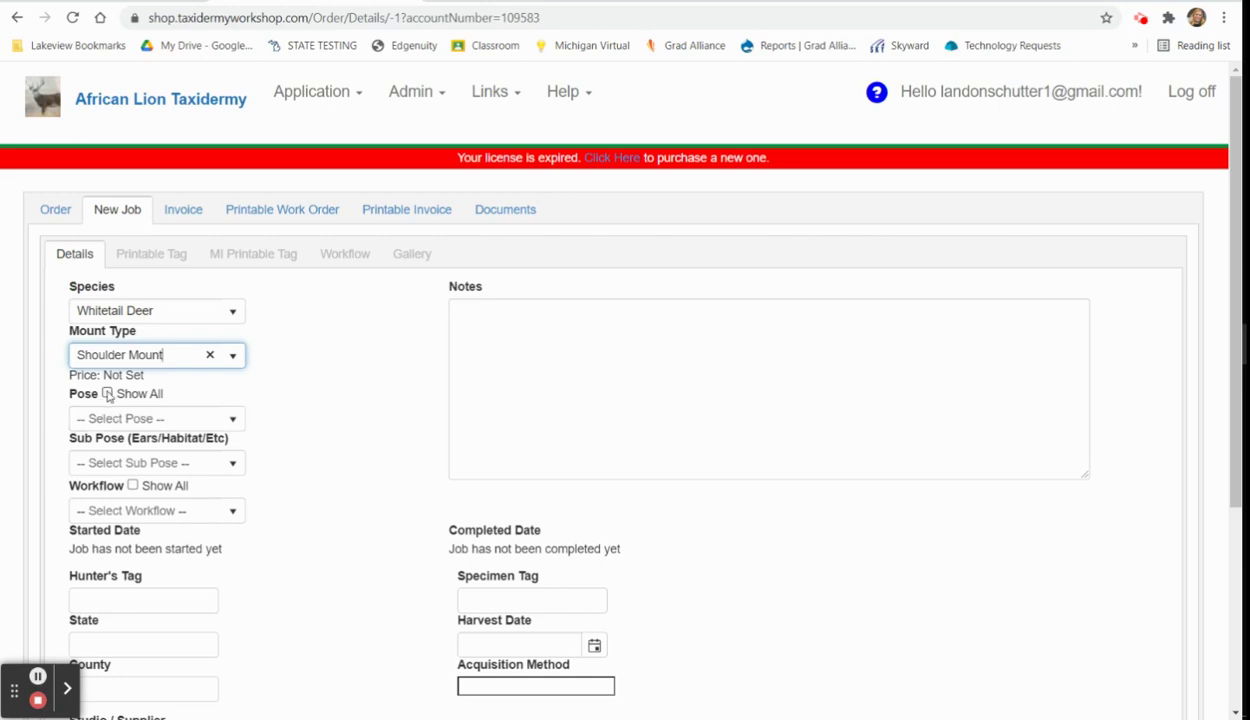
Show all poses for the job and choose Full Sneak, RT
left_click(107, 393)
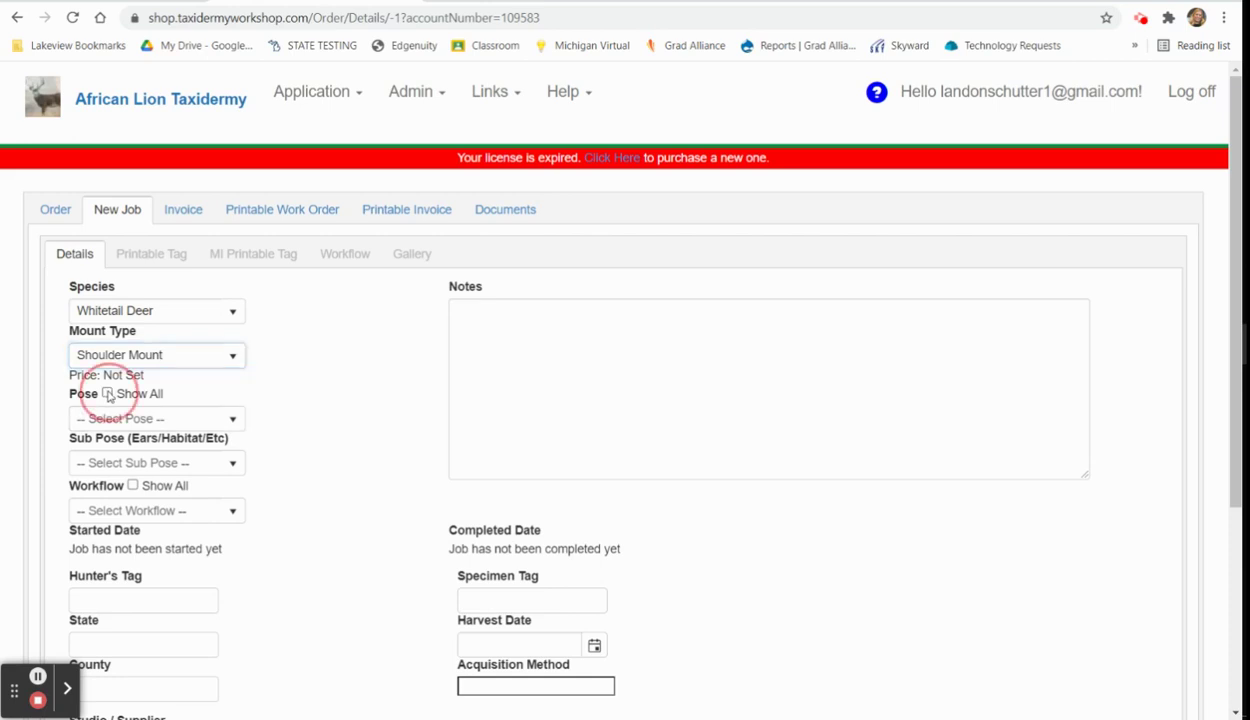
left_click(232, 419)
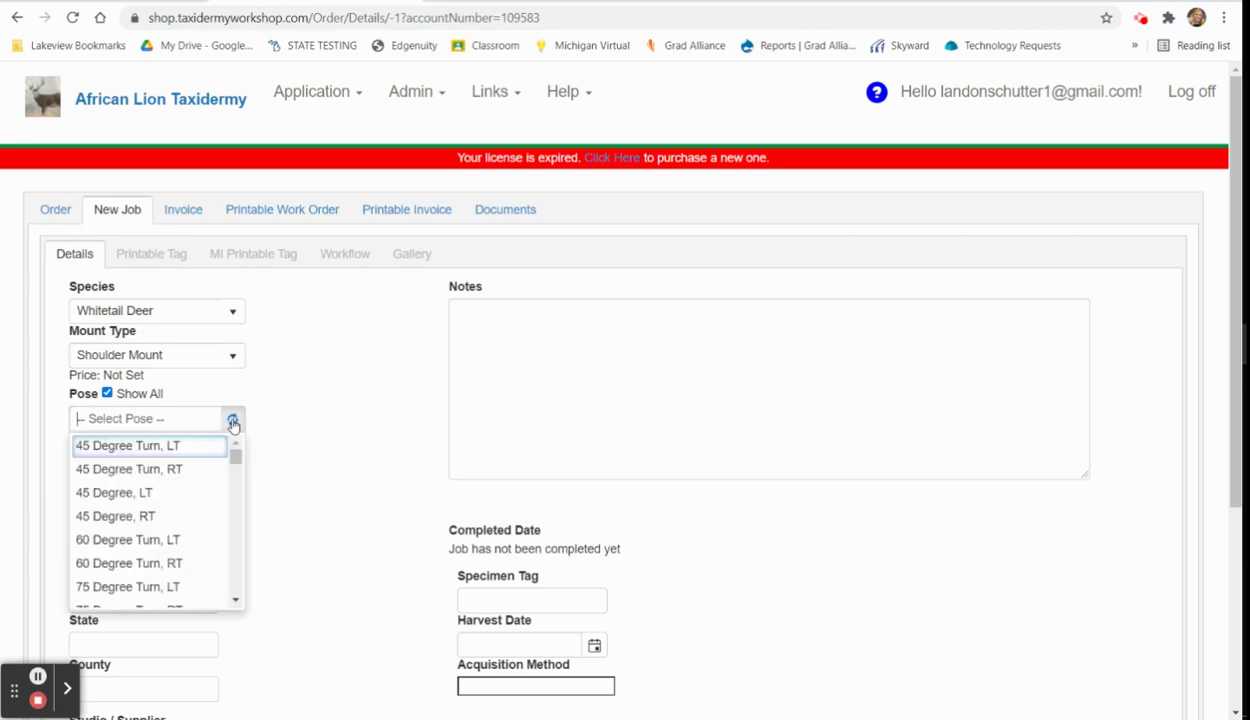
left_click_drag(234, 603, 234, 603)
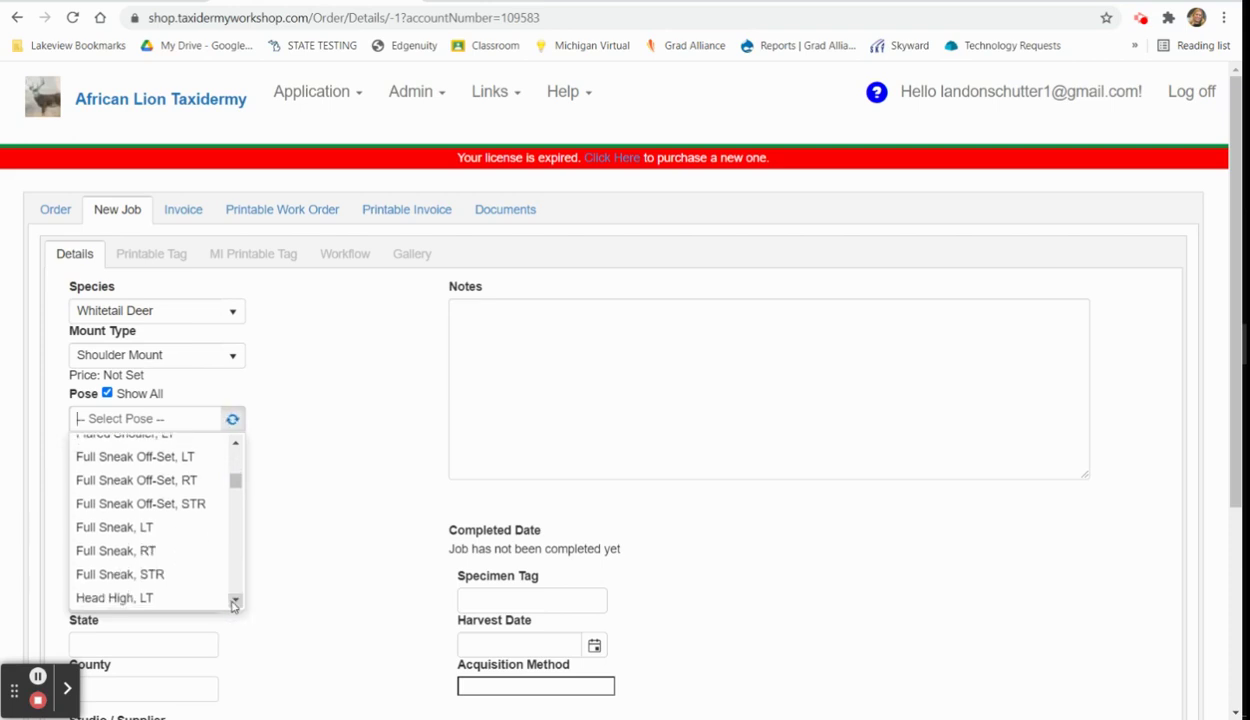
left_click(145, 550)
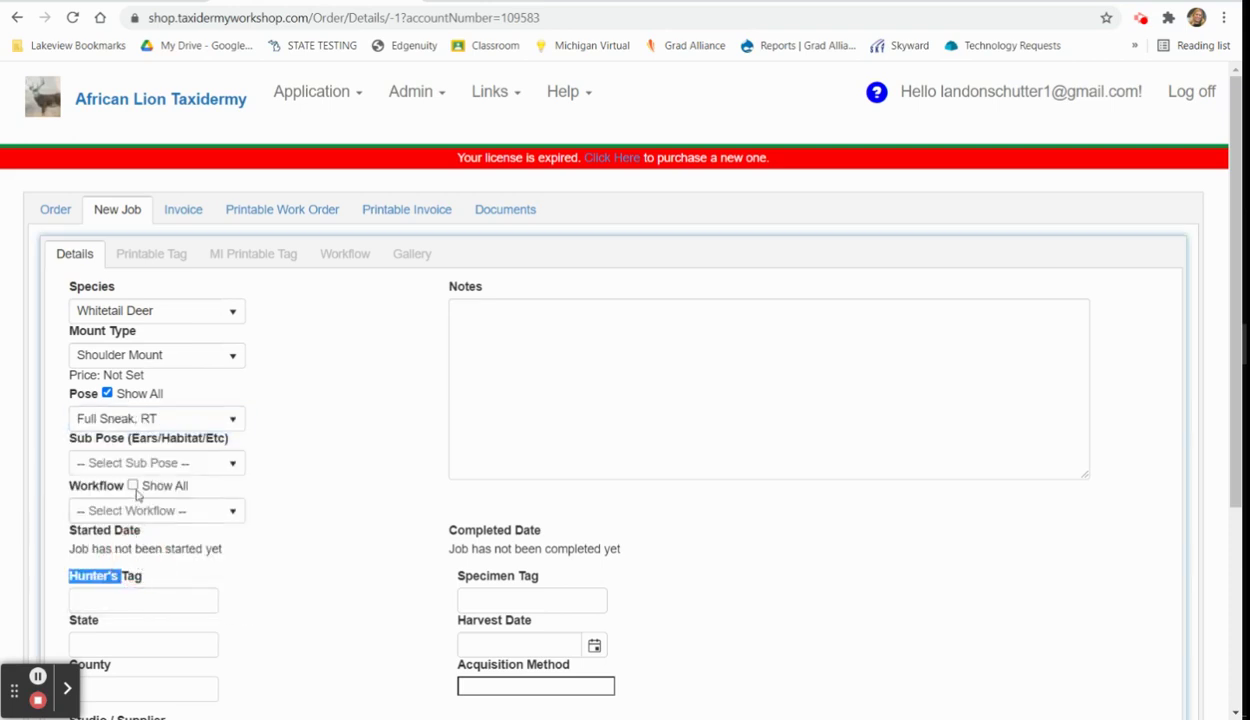
Enter "ears back" as the job's sub pose
left_click(140, 463)
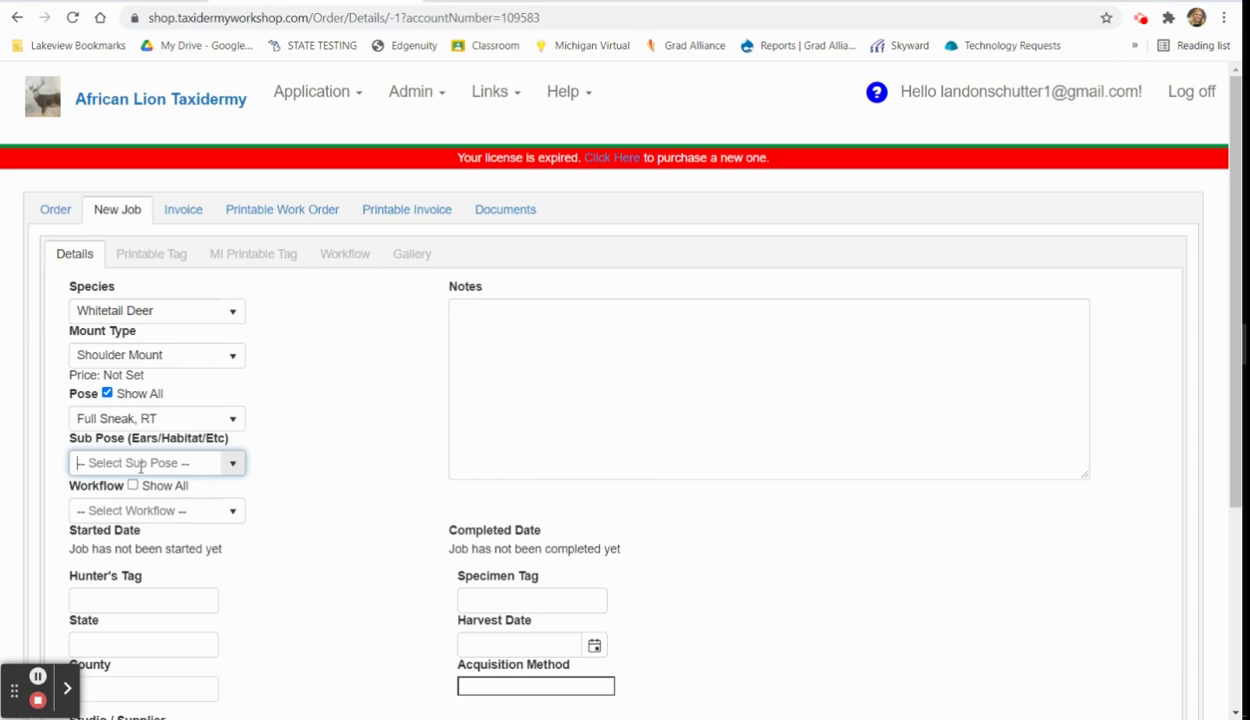
type("eara")
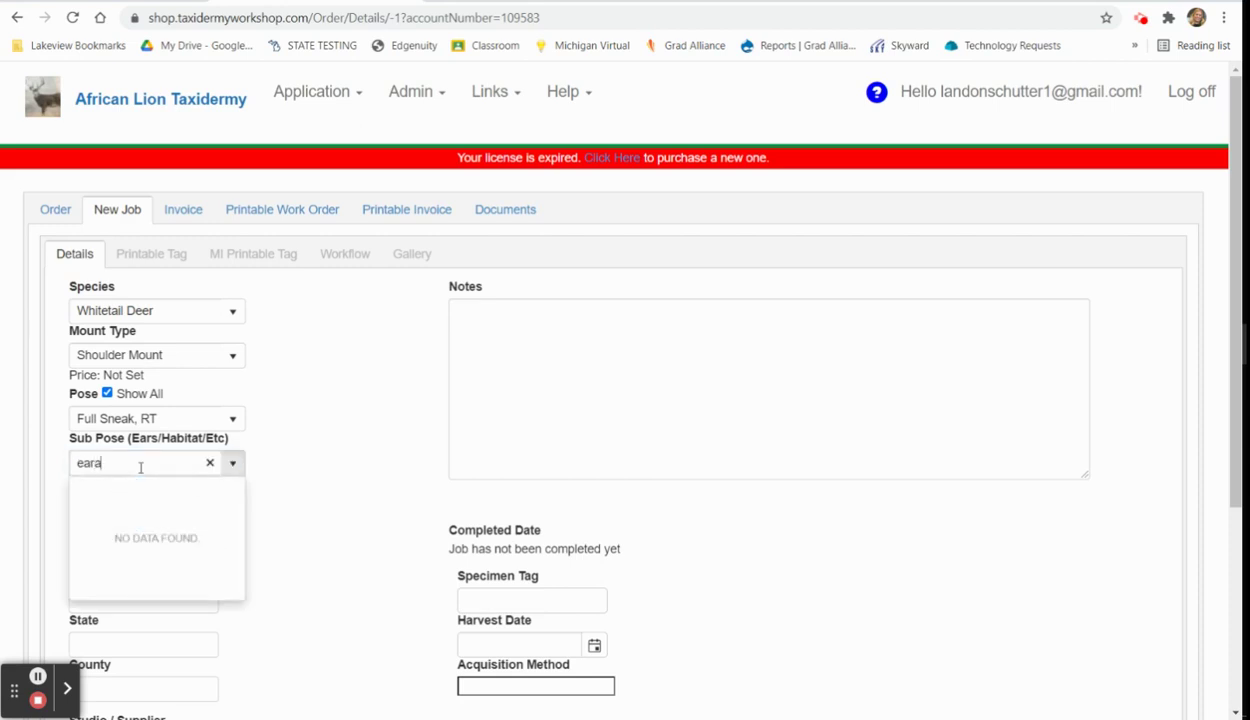
key("BackSpace")
type("s back")
left_click(306, 429)
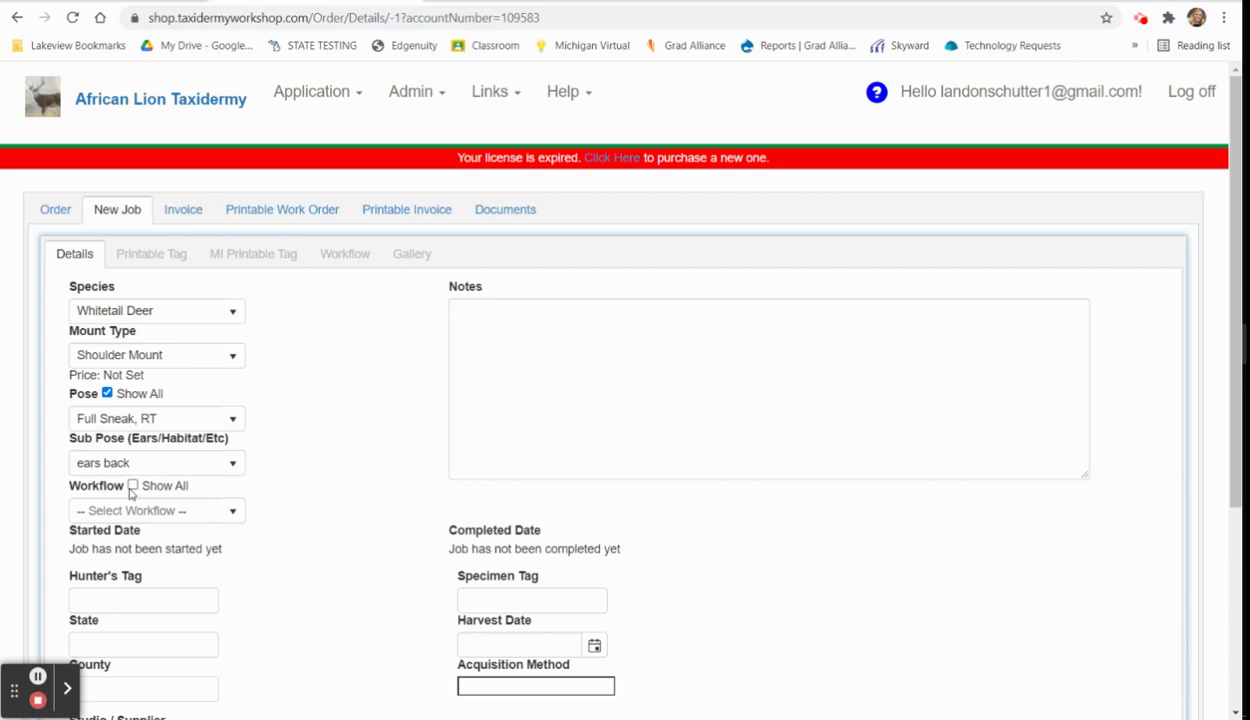
Show all workflows for the job and choose Shoulder Mount Big Game
left_click(132, 486)
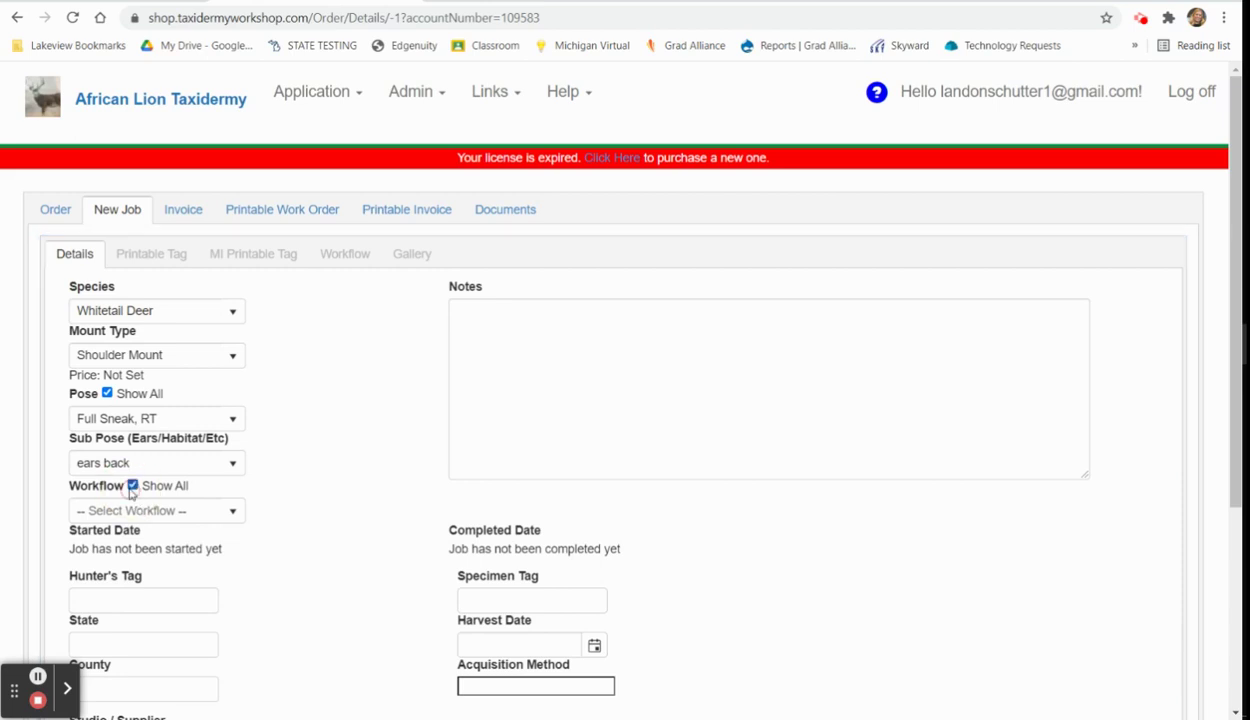
left_click(231, 512)
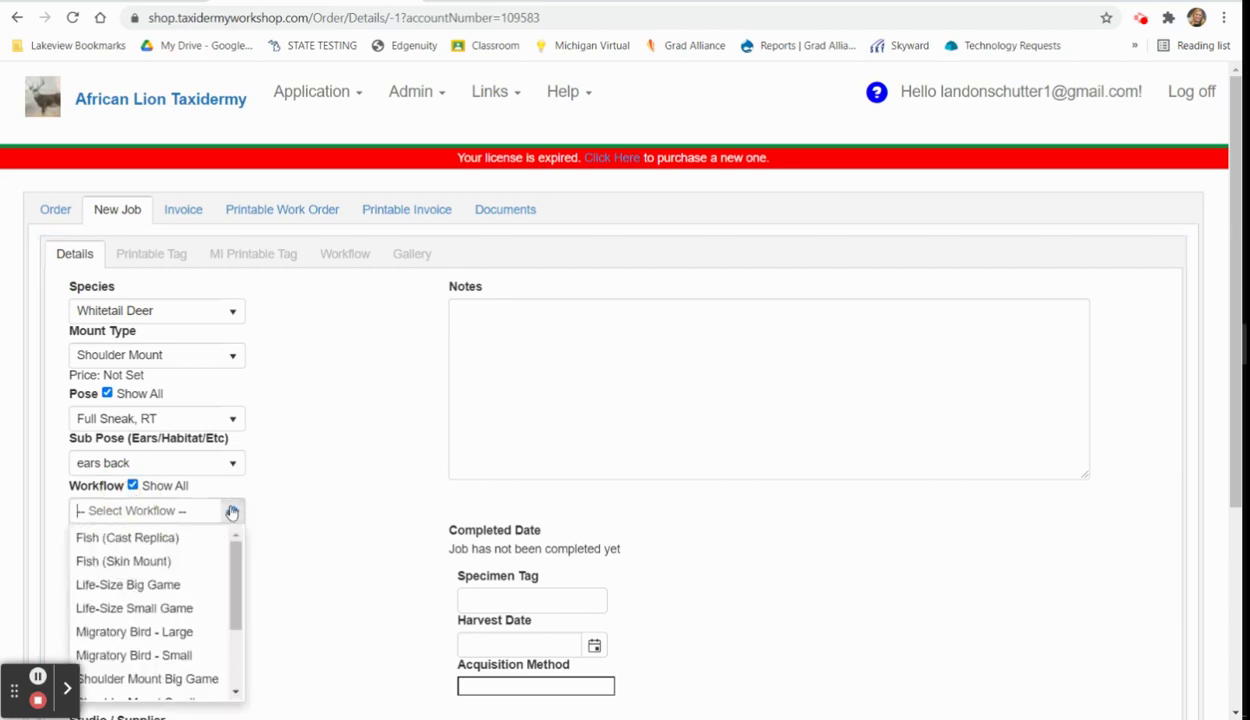
left_click(199, 682)
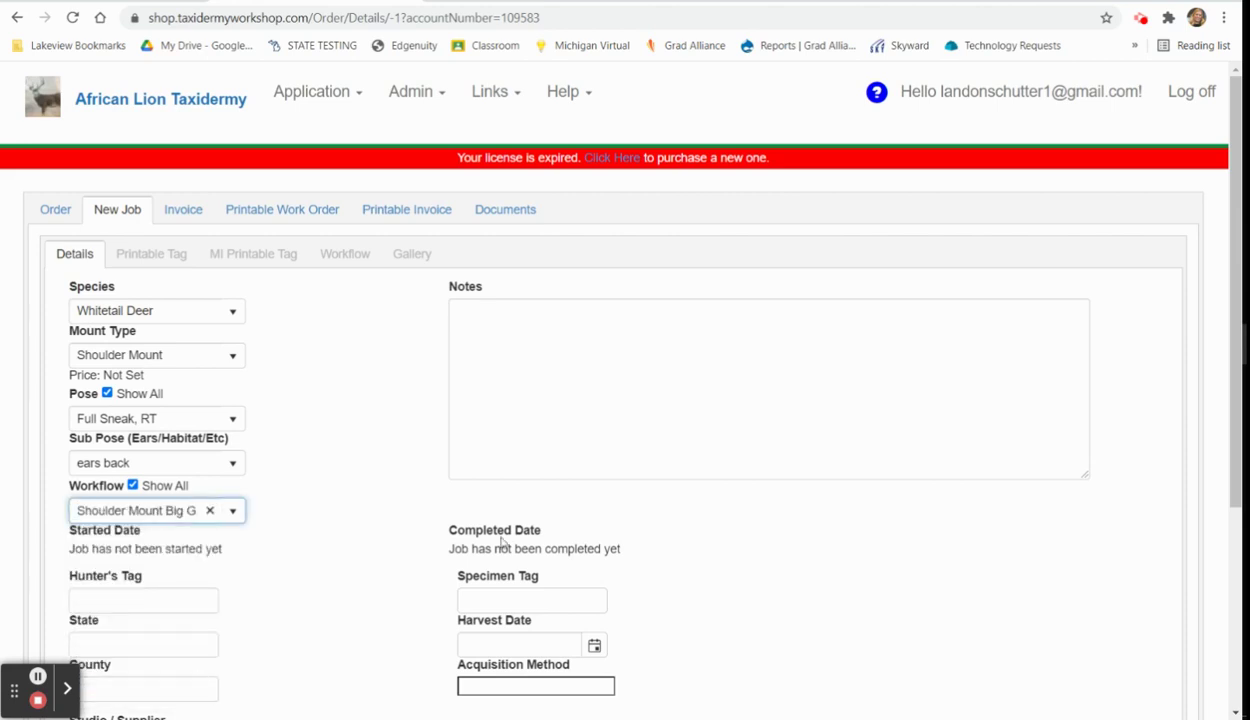
Fill in the hunter's tag number, the state as "mi" and the county as "Kalamazoo"
scroll(1235, 712, "down", 3)
scroll(1236, 712, "down", 1)
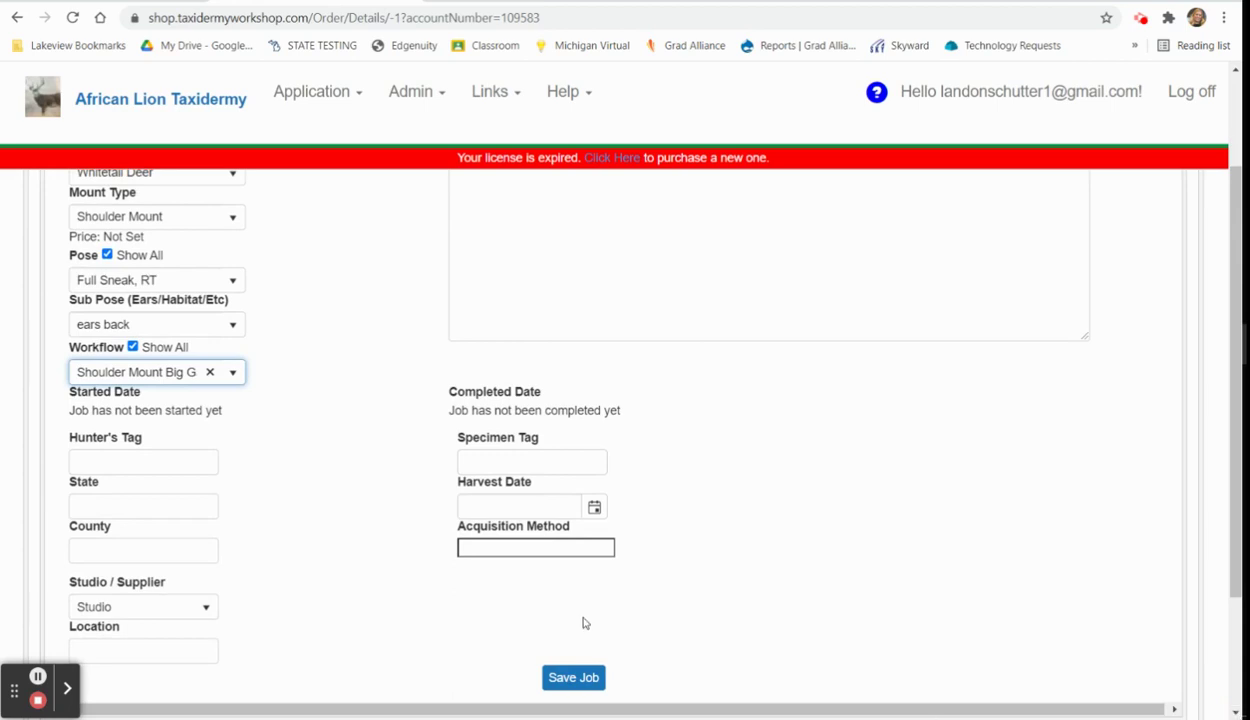
left_click(177, 465)
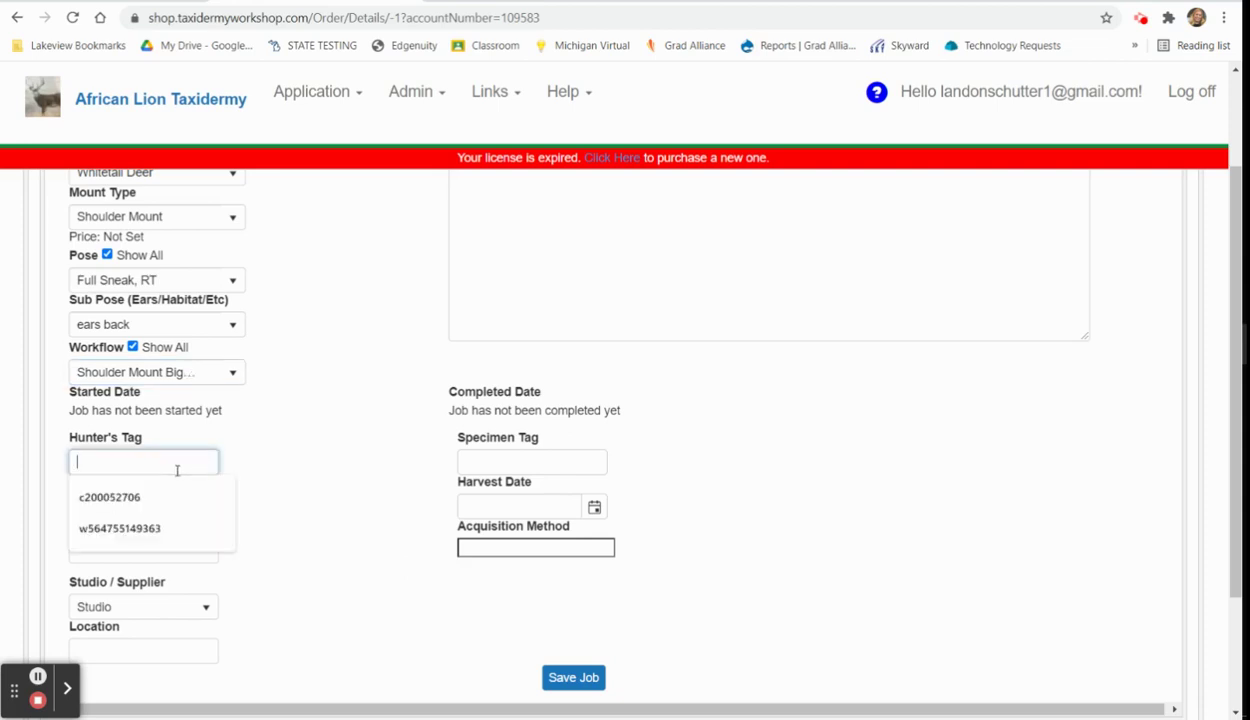
type("5555555")
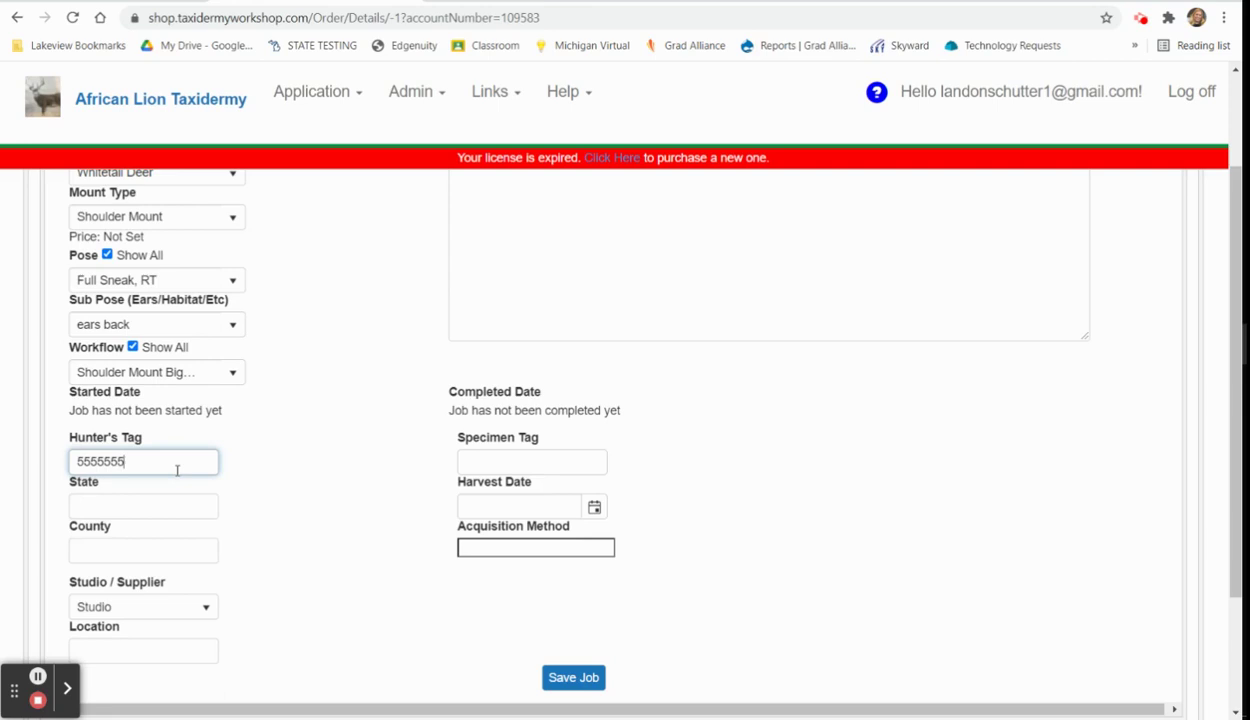
left_click(166, 504)
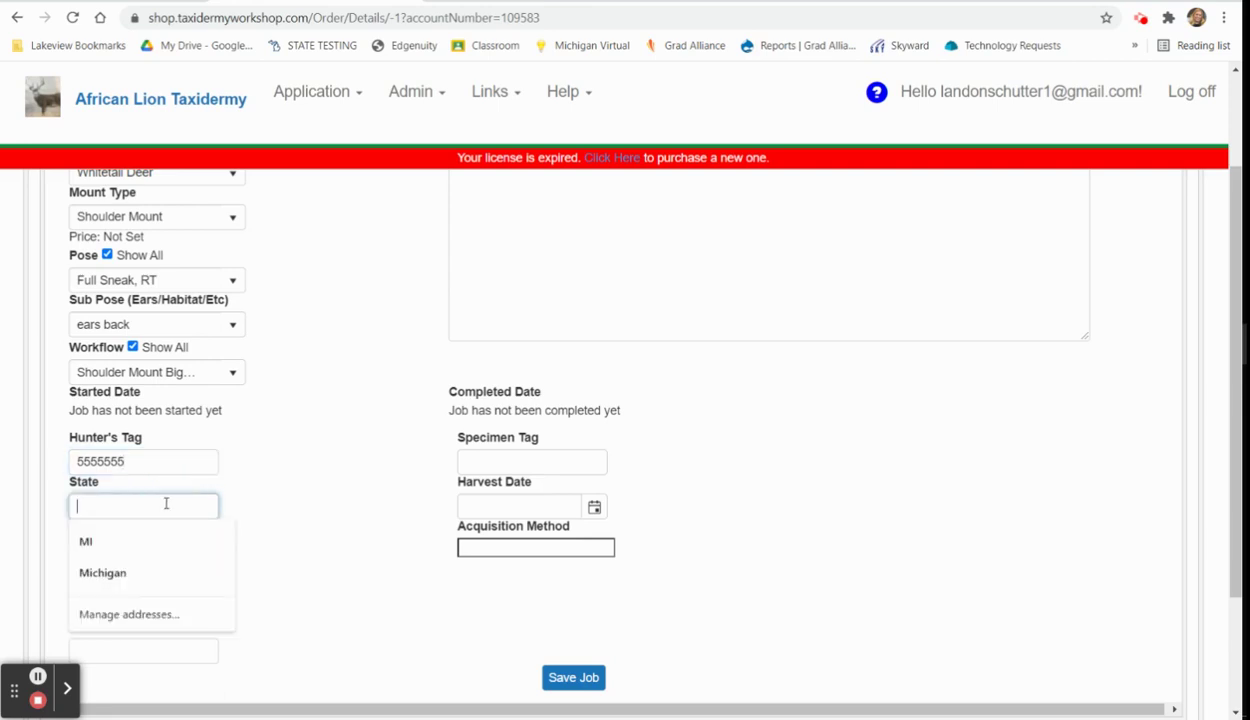
type("mi")
left_click(265, 474)
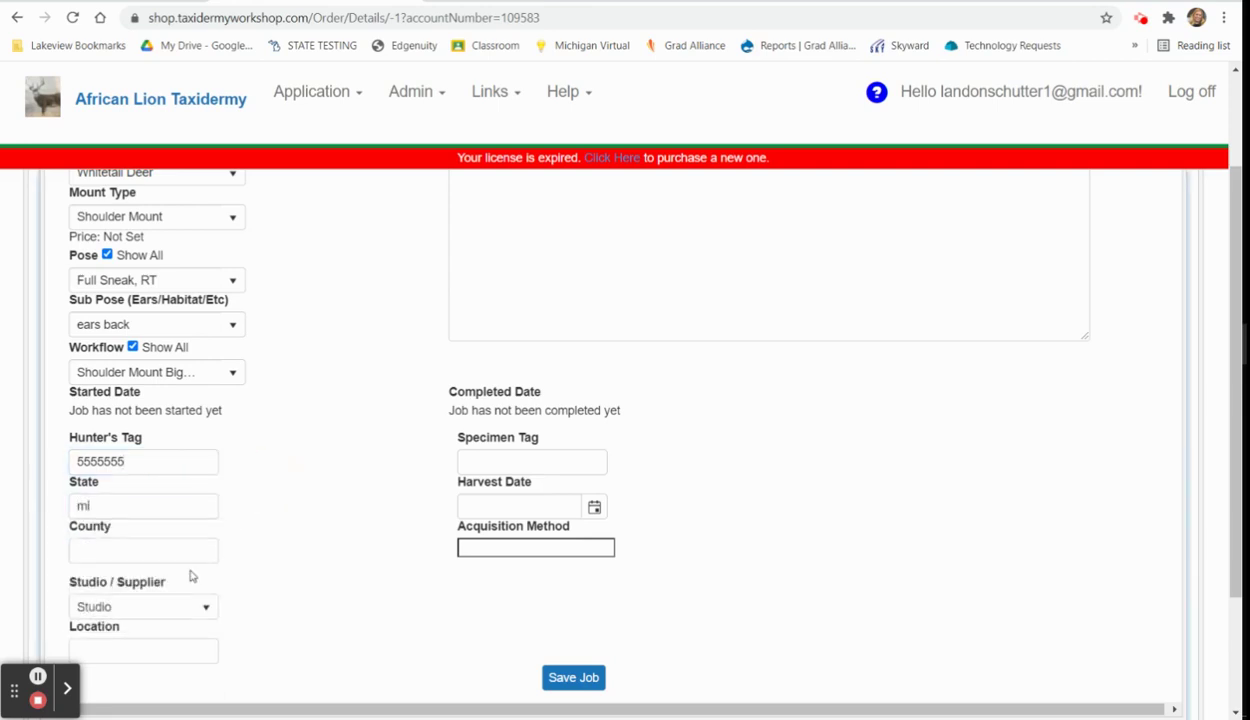
left_click(136, 555)
type("Kalamazoo")
left_click(128, 587)
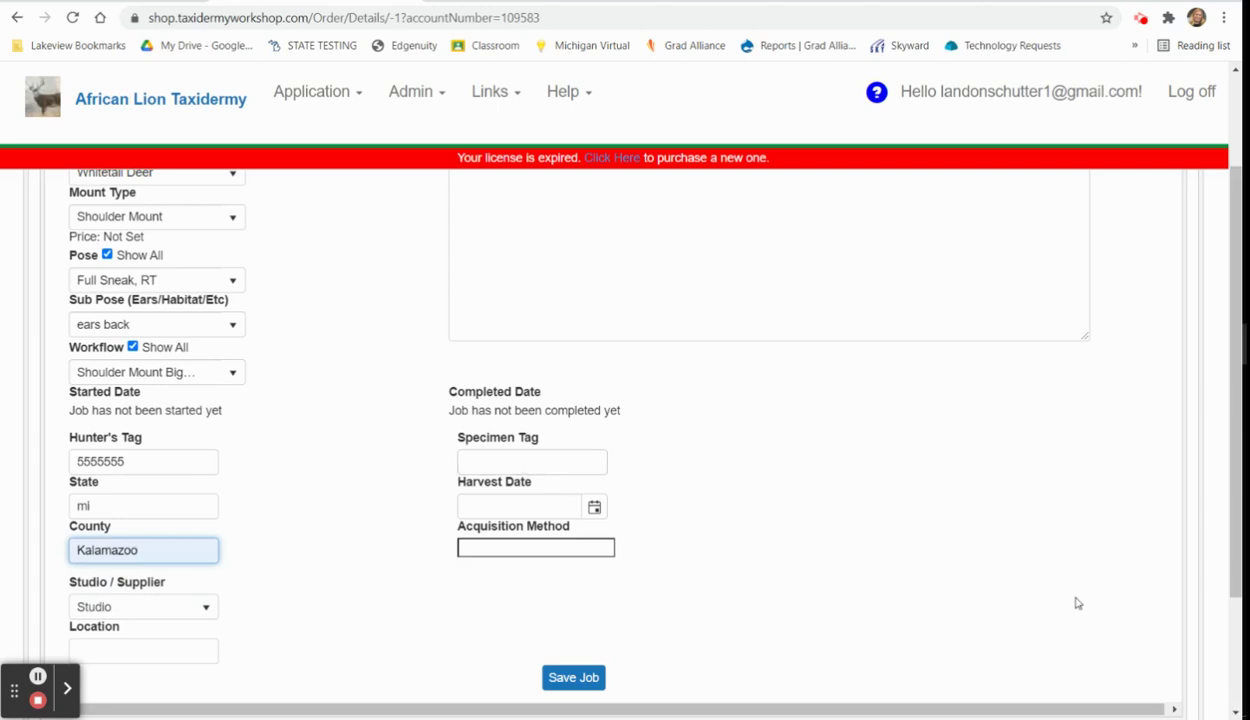
Add the note "wants a big neck" to the job and save the job
left_click(1235, 72)
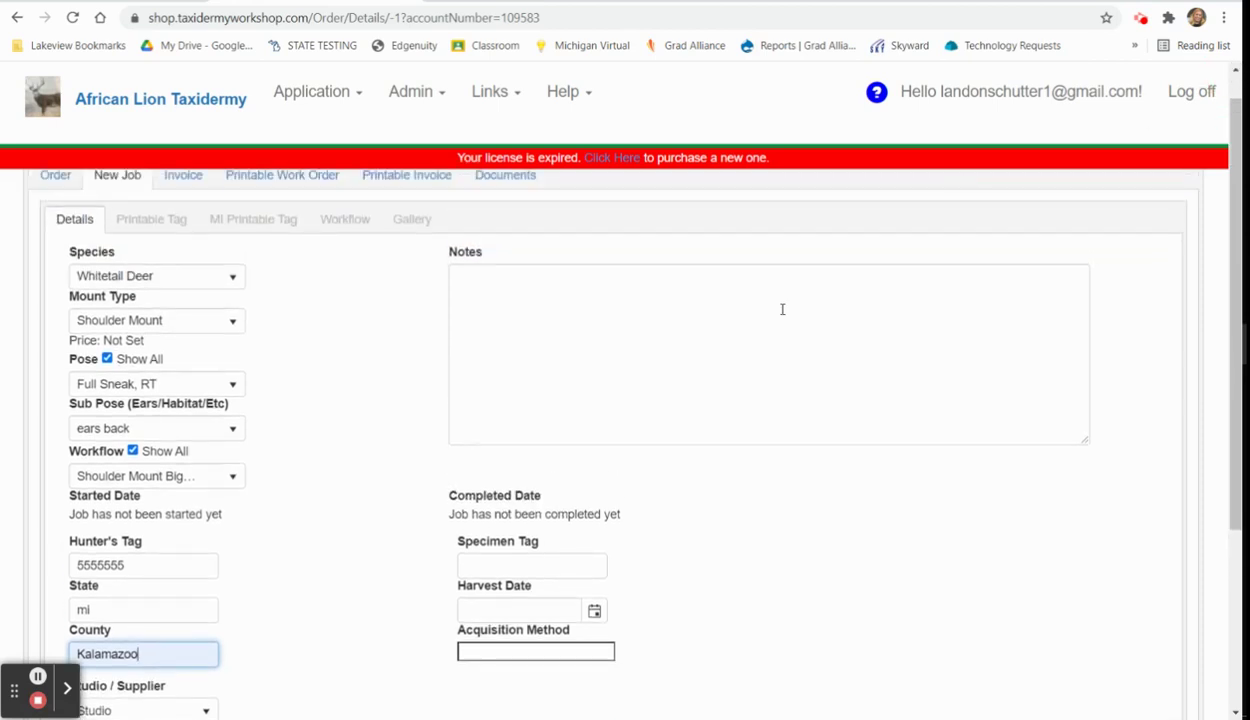
left_click(782, 309)
type("wants a big neck")
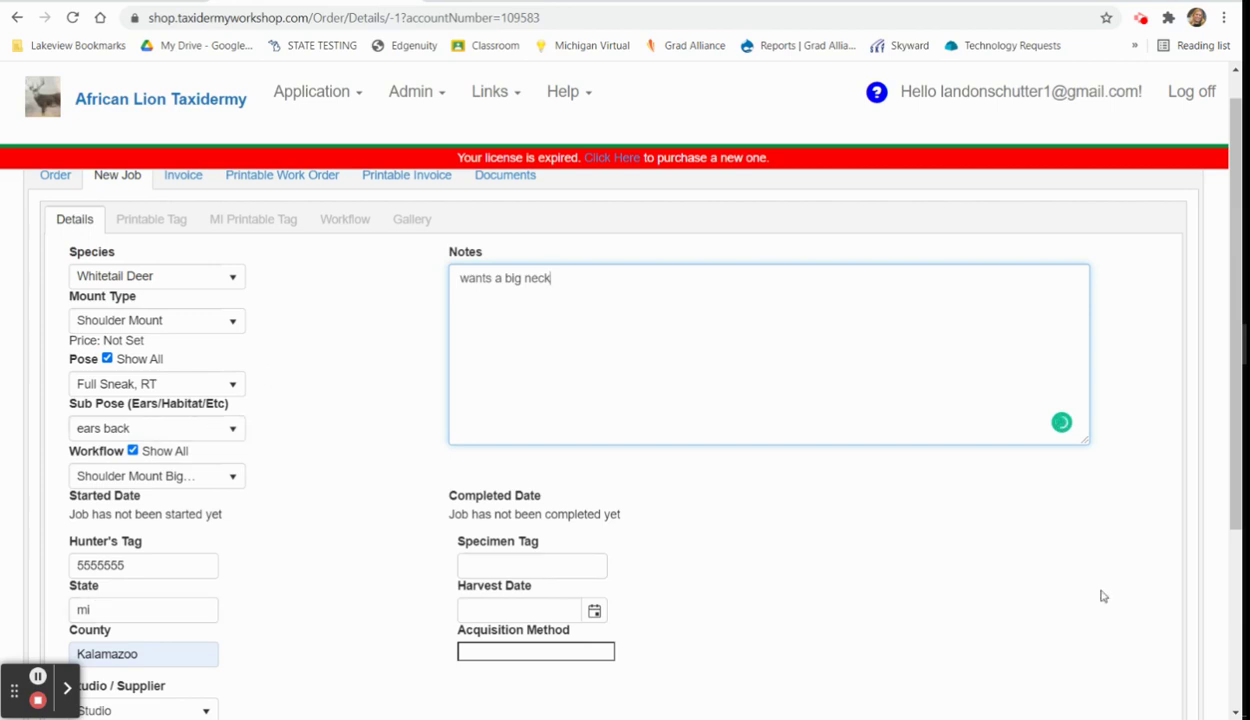
scroll(1233, 714, "down", 1)
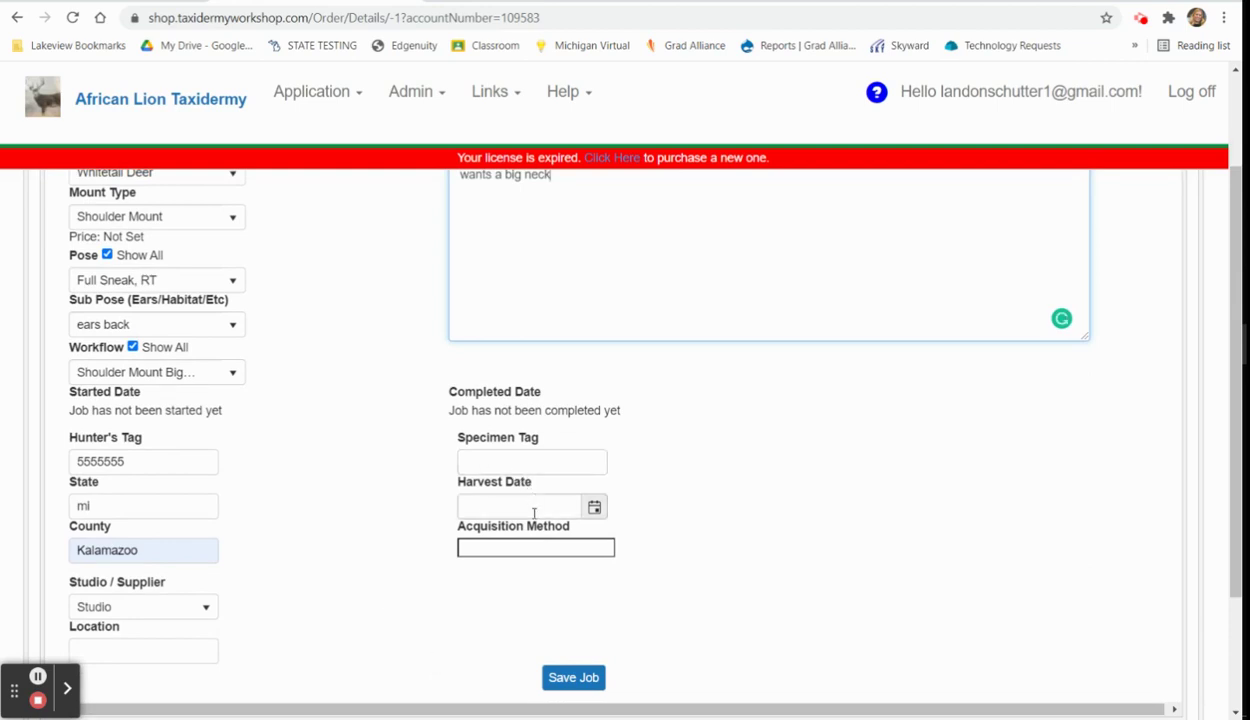
left_click(575, 677)
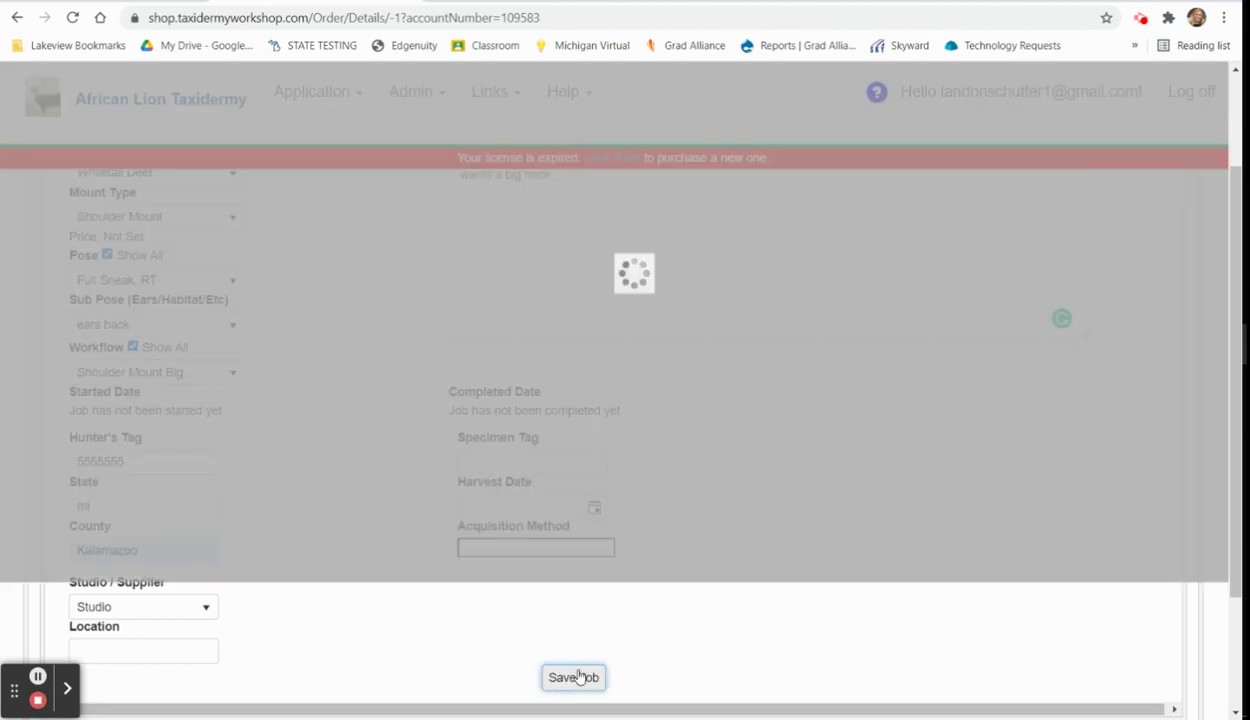